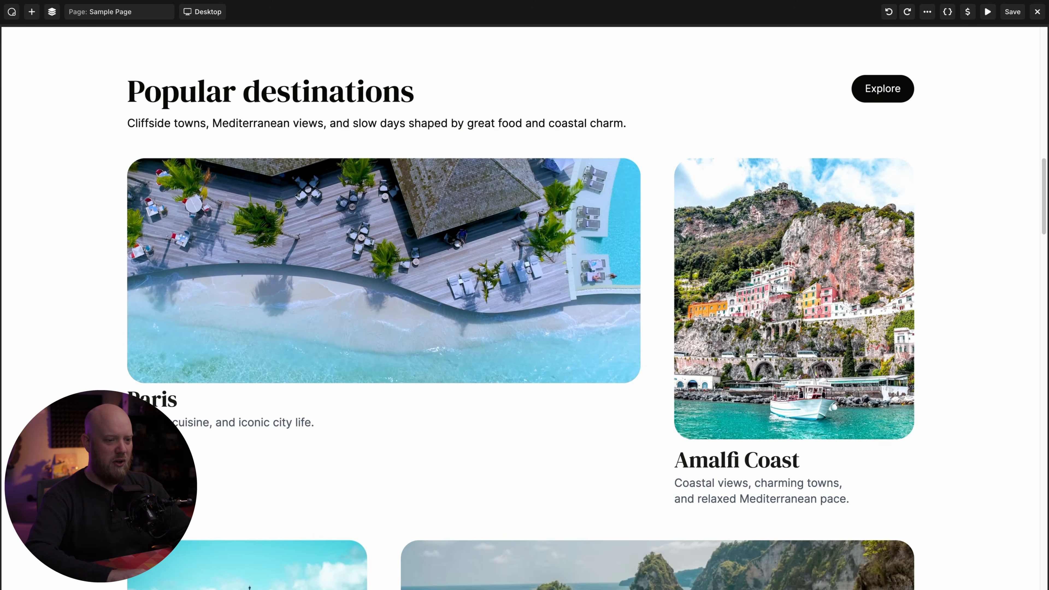
Show the page structure and add the class video--hidden to the html5-video-2 element in the Paris card
left_click(508, 1)
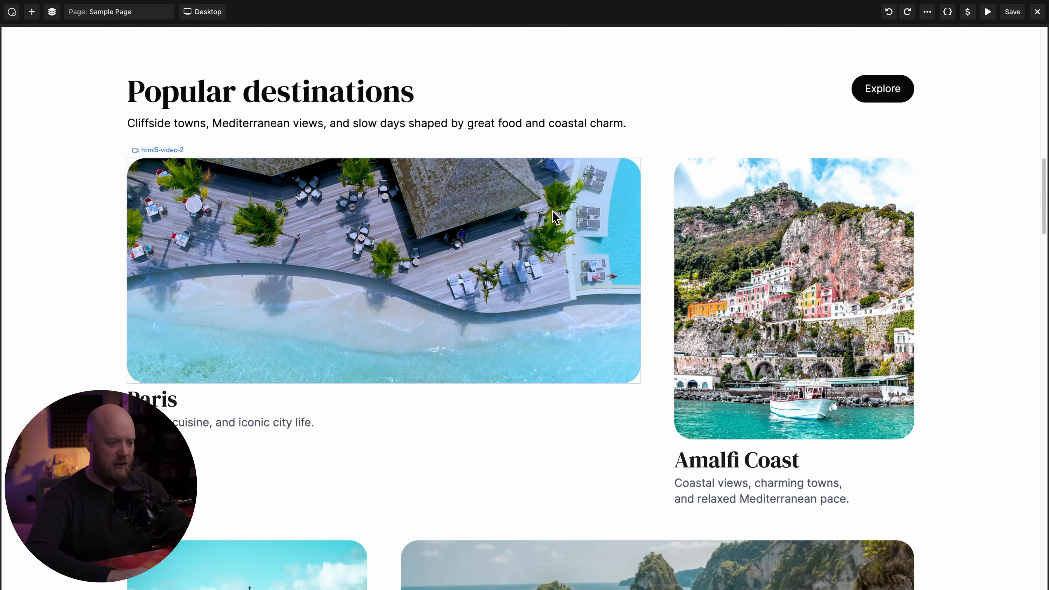
left_click(52, 13)
left_click(448, 246)
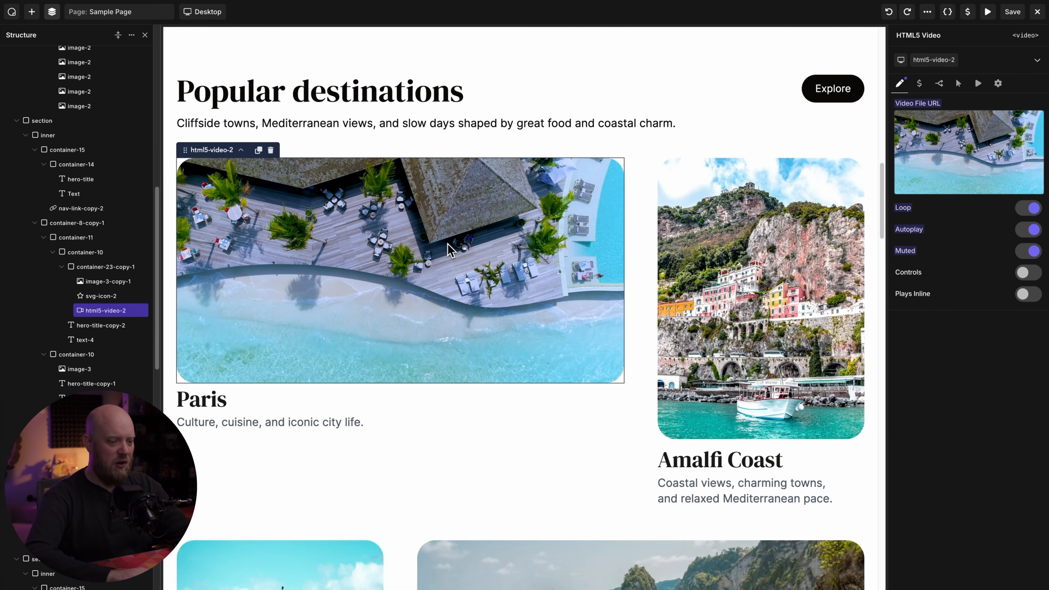
scroll(392, 258, "down", 1)
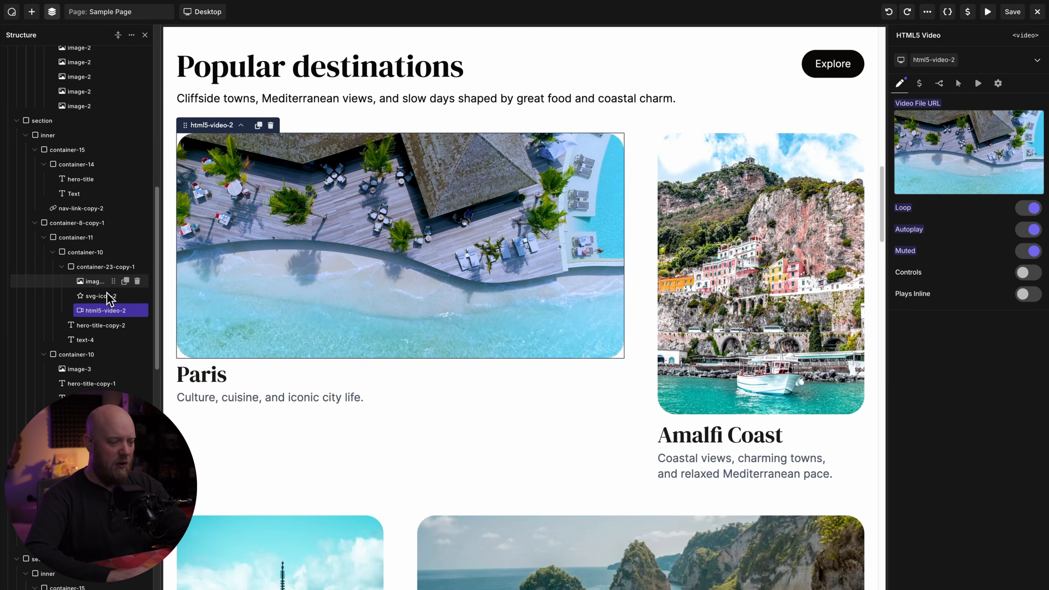
left_click(99, 296)
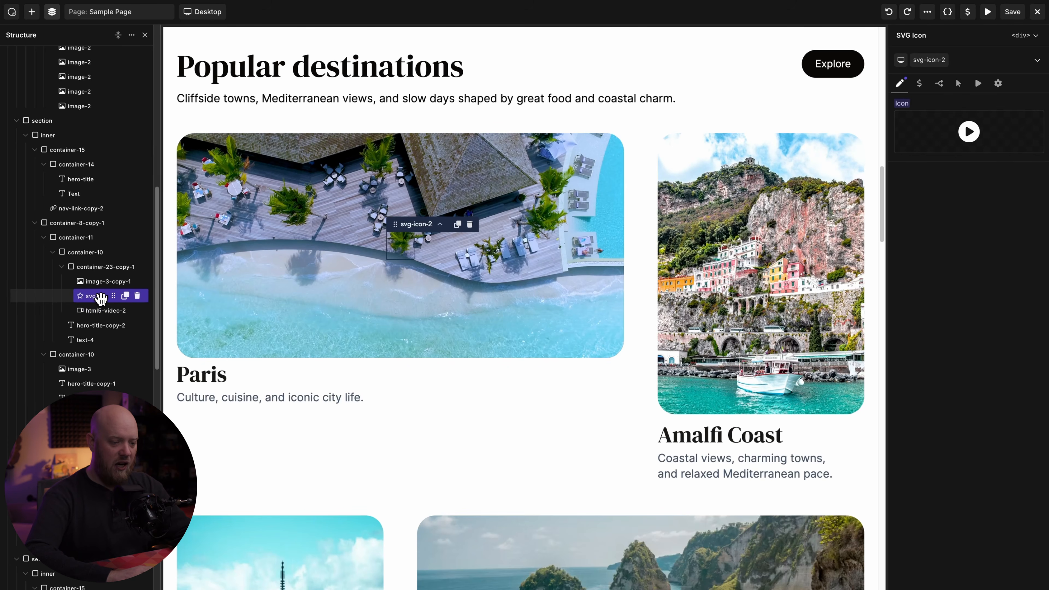
left_click(96, 311)
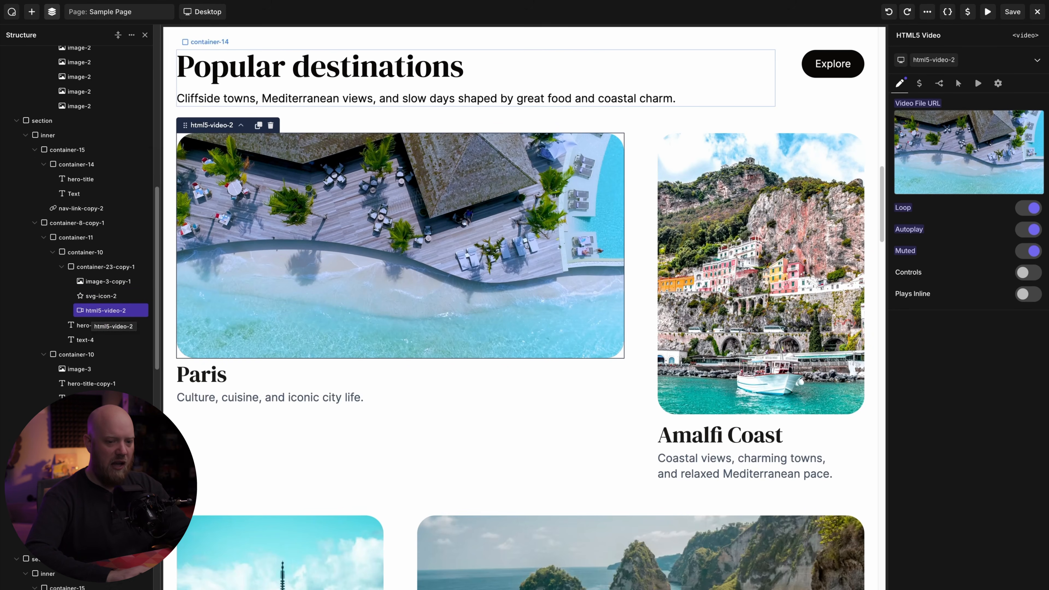
left_click(991, 63)
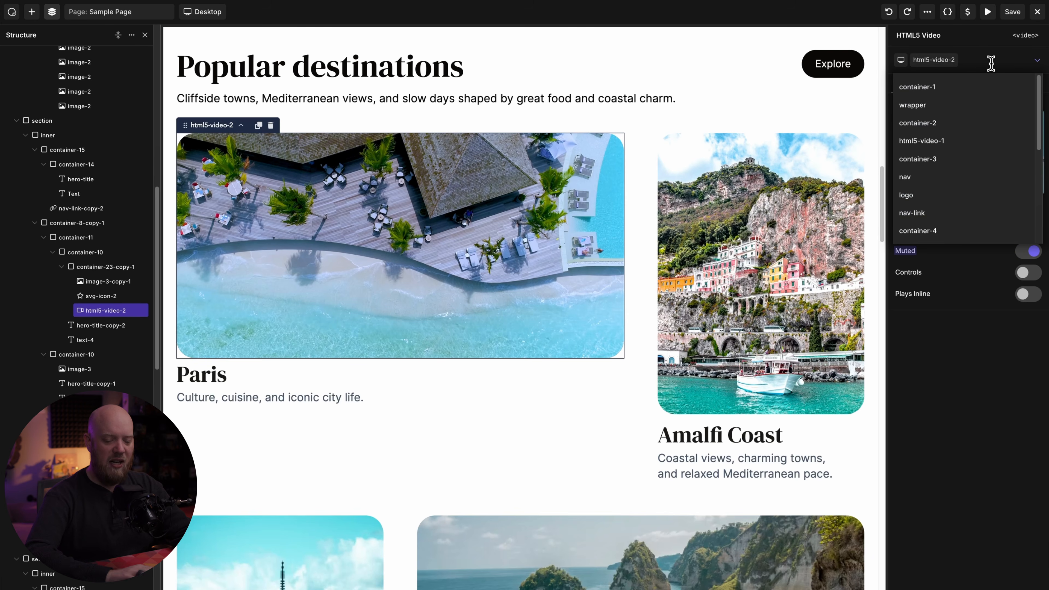
type("video")
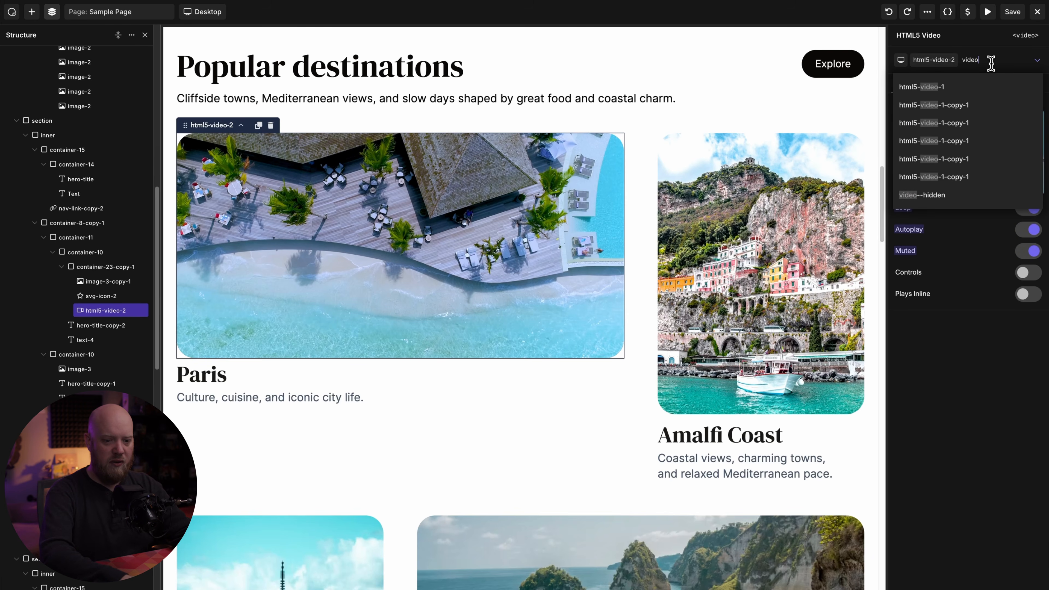
type("--hidden")
key("Return")
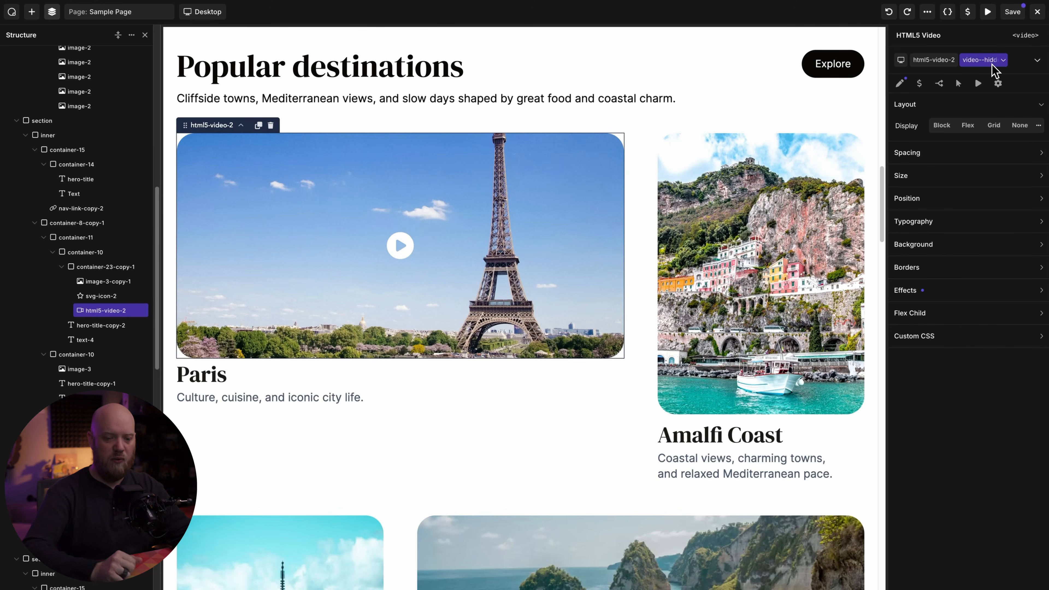
Examine the opacity and transition effects set on the video--hidden and html5-video-2 classes
left_click(982, 299)
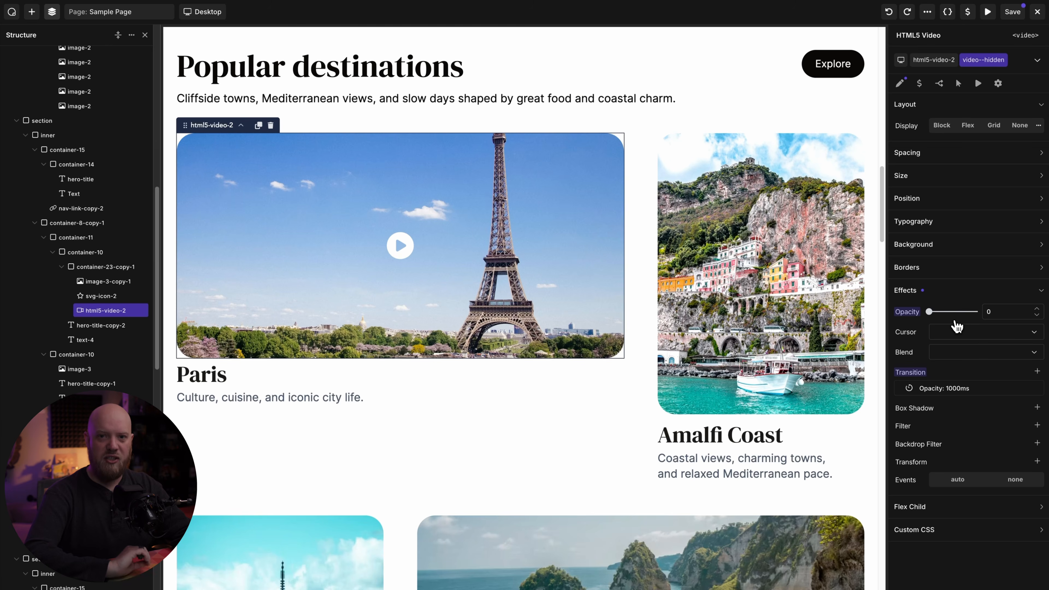
left_click(939, 65)
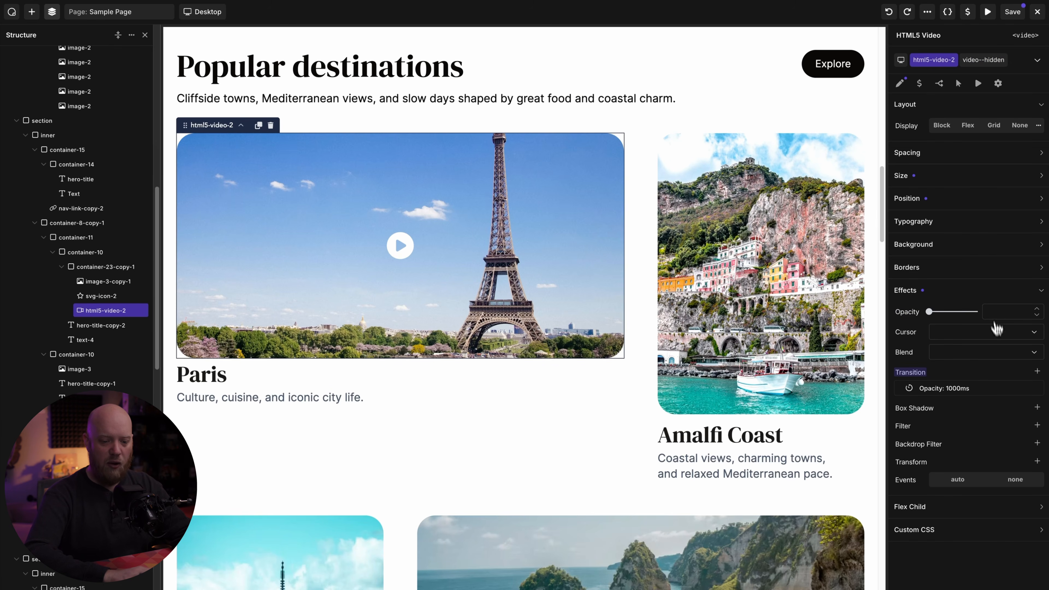
left_click(958, 395)
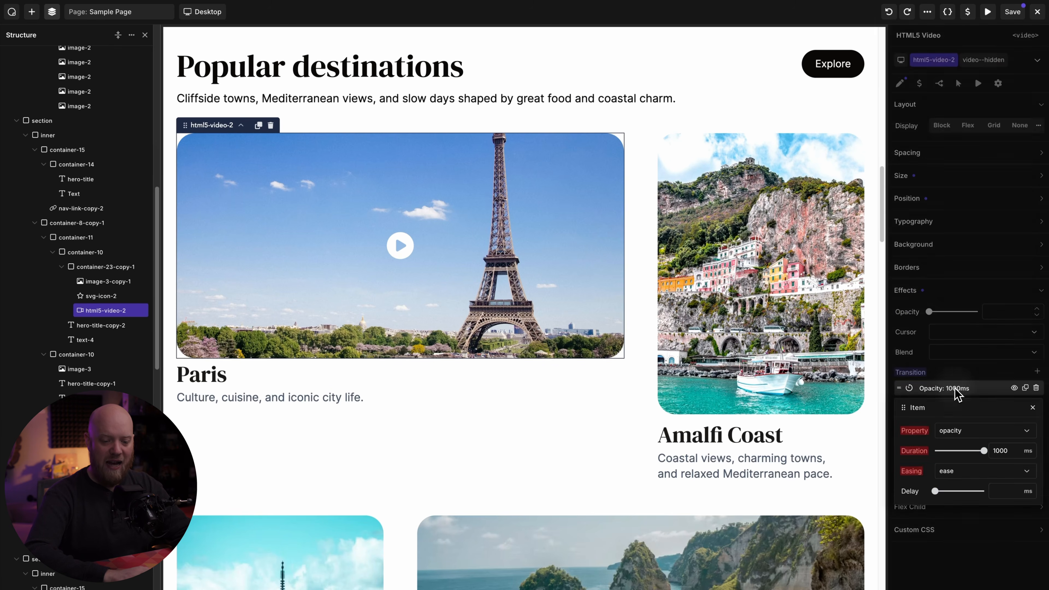
left_click(977, 65)
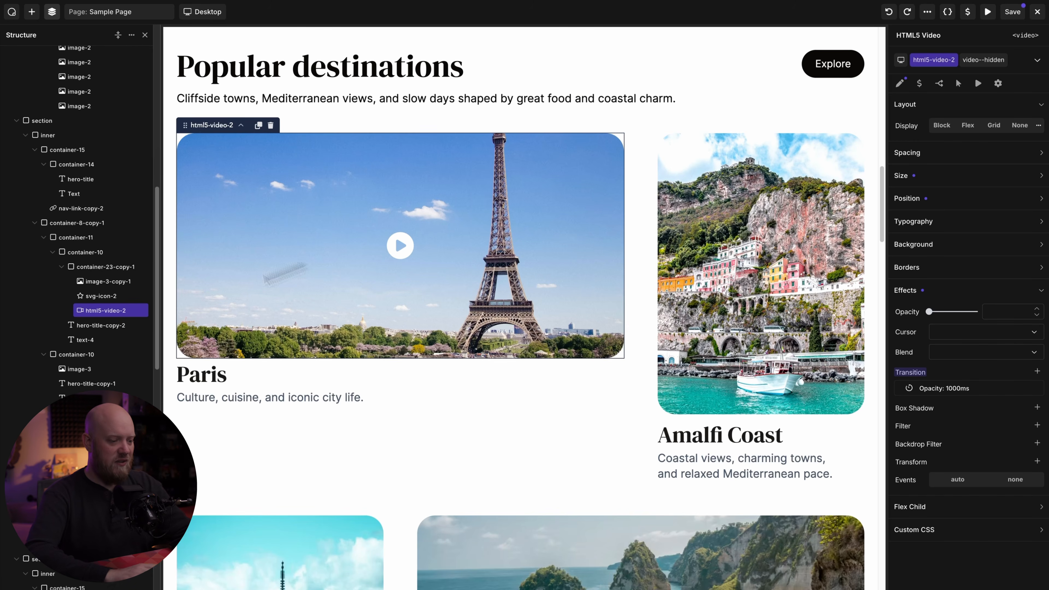
Add an interaction to container-23-copy-1 with the trigger Mouse Enter and the target This Element
left_click(98, 268)
left_click(919, 83)
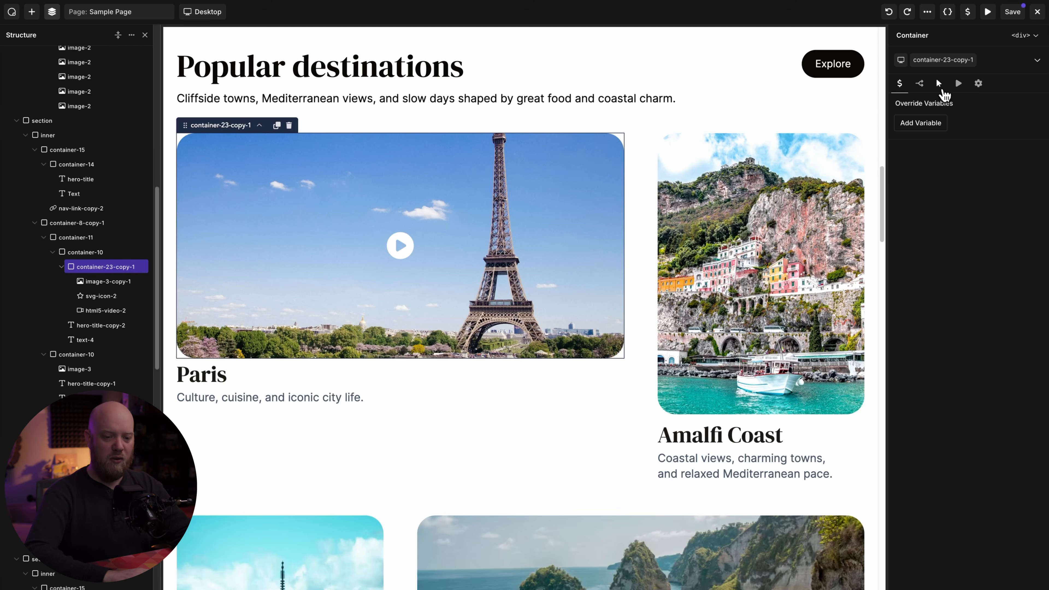
left_click(940, 84)
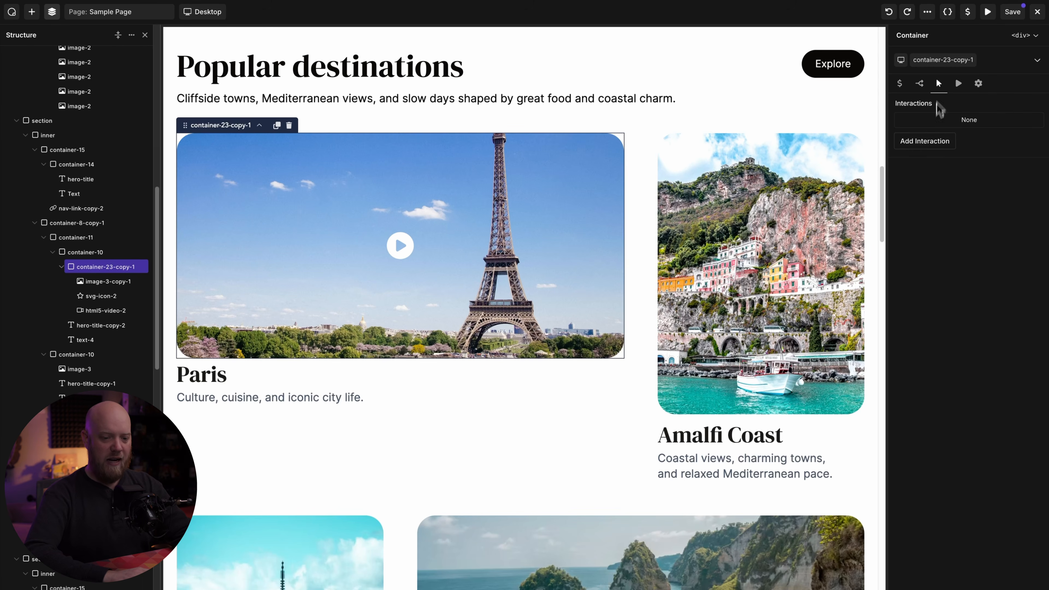
left_click(932, 141)
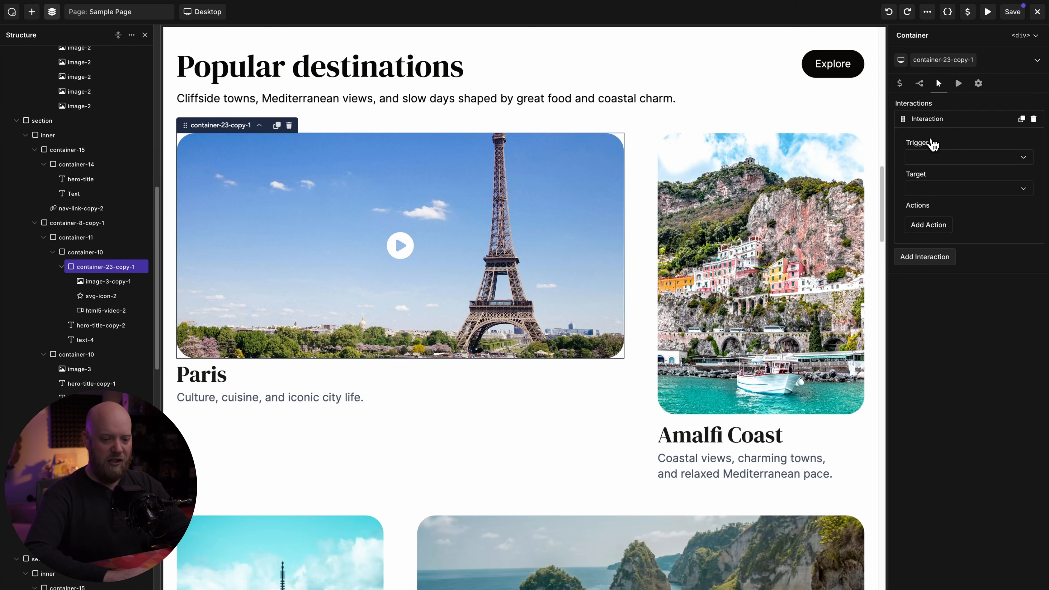
left_click(944, 159)
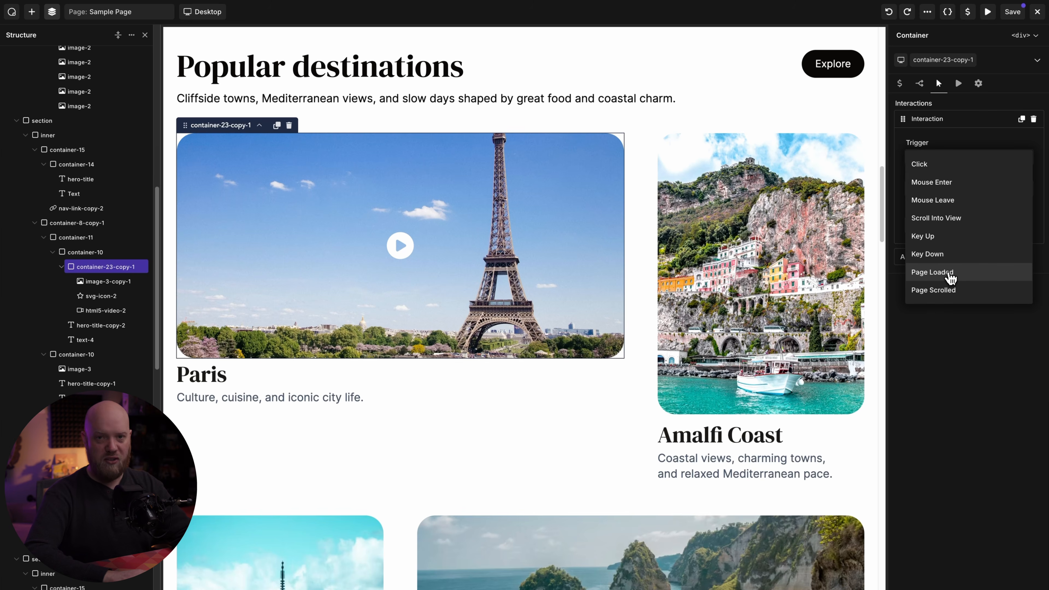
left_click(939, 183)
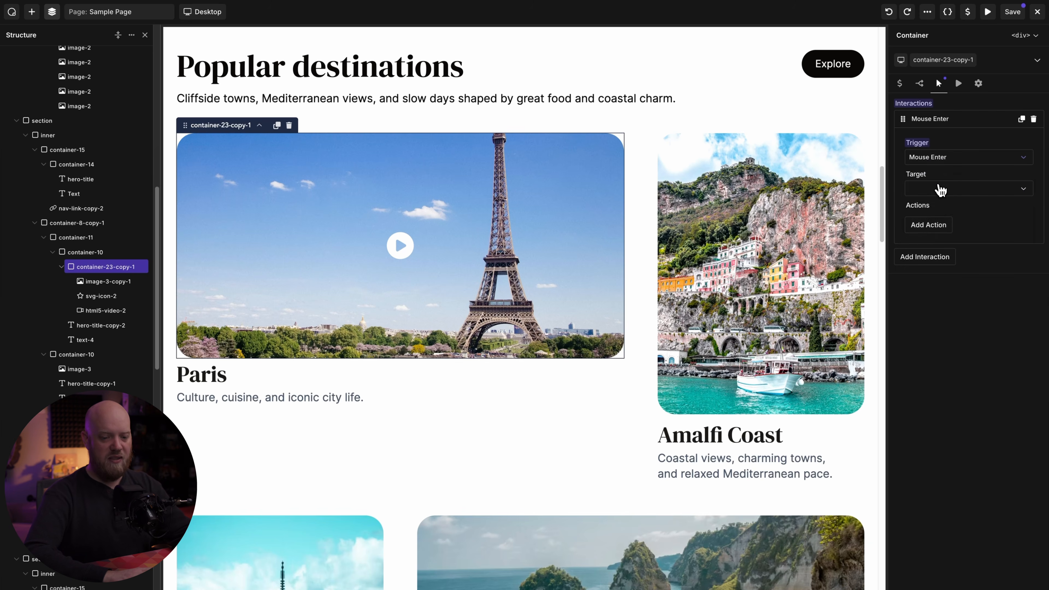
left_click(943, 192)
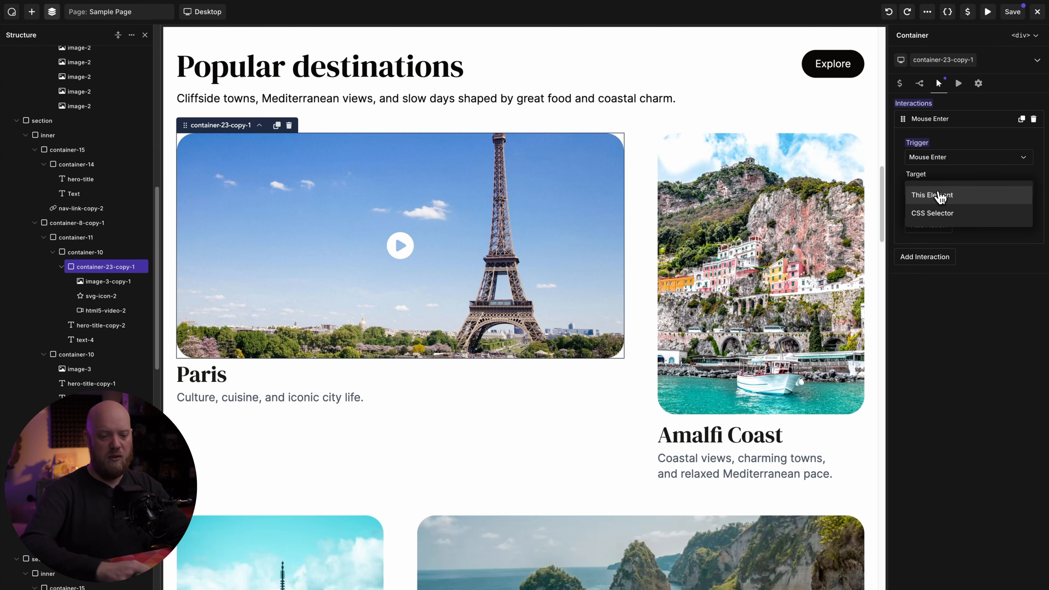
left_click(940, 195)
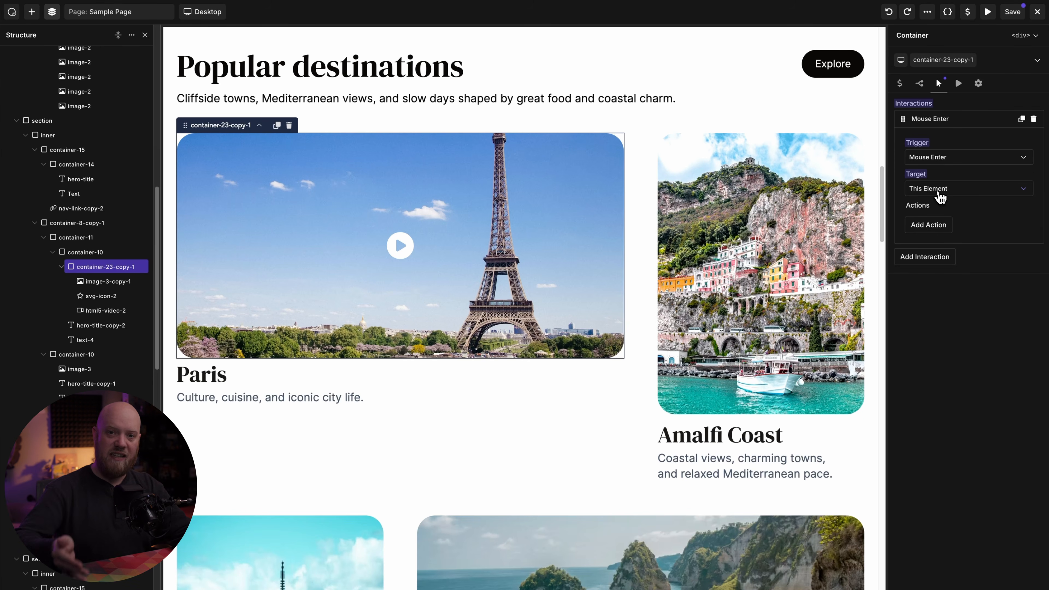
Add a Remove Class action for the CSS class .video--hidden to the Mouse Enter interaction, targeting a CSS Selector
left_click(938, 224)
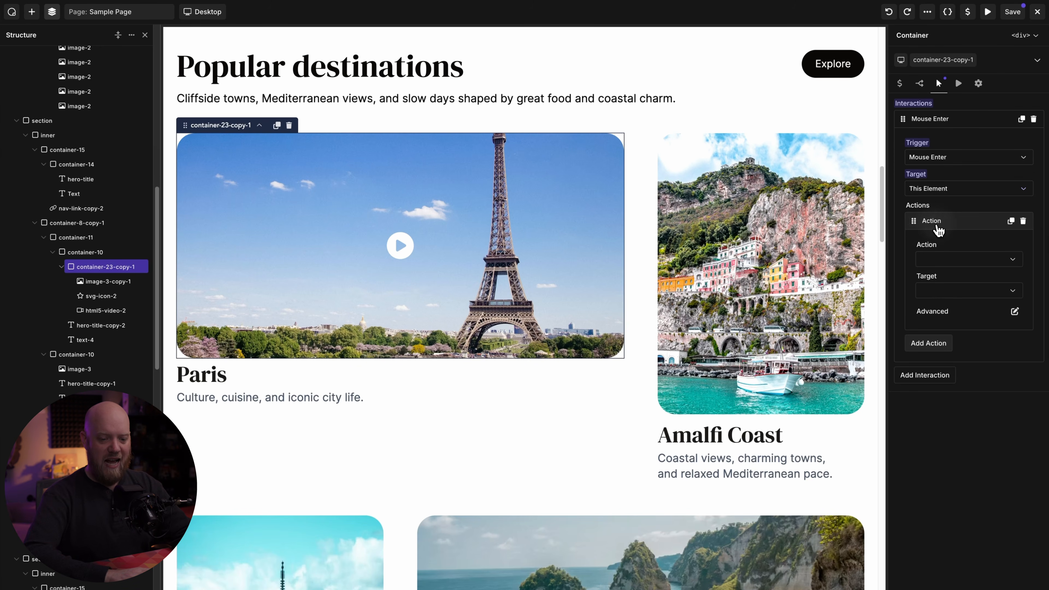
left_click(955, 260)
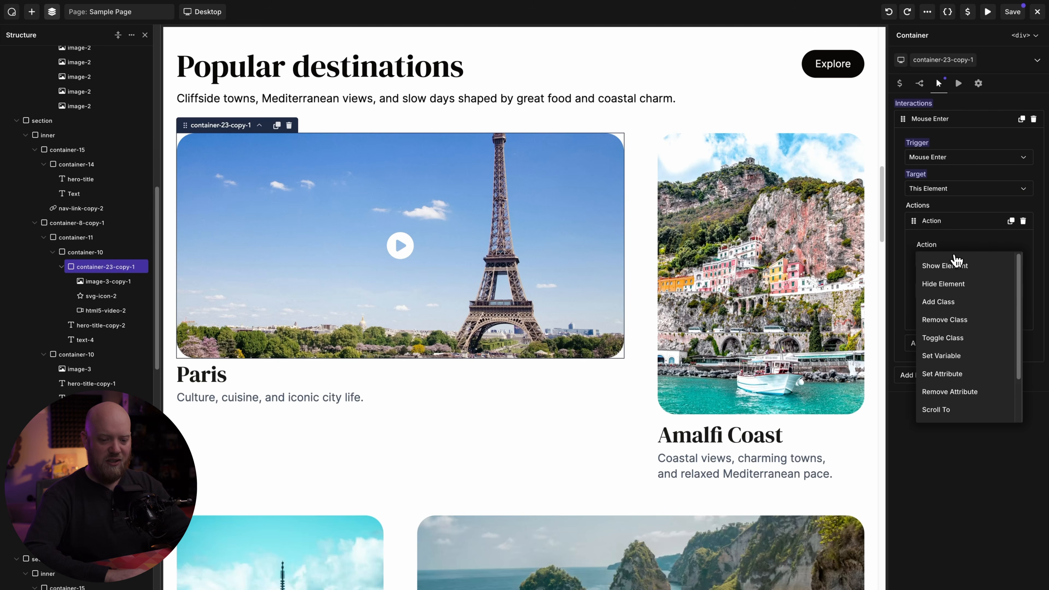
left_click(956, 321)
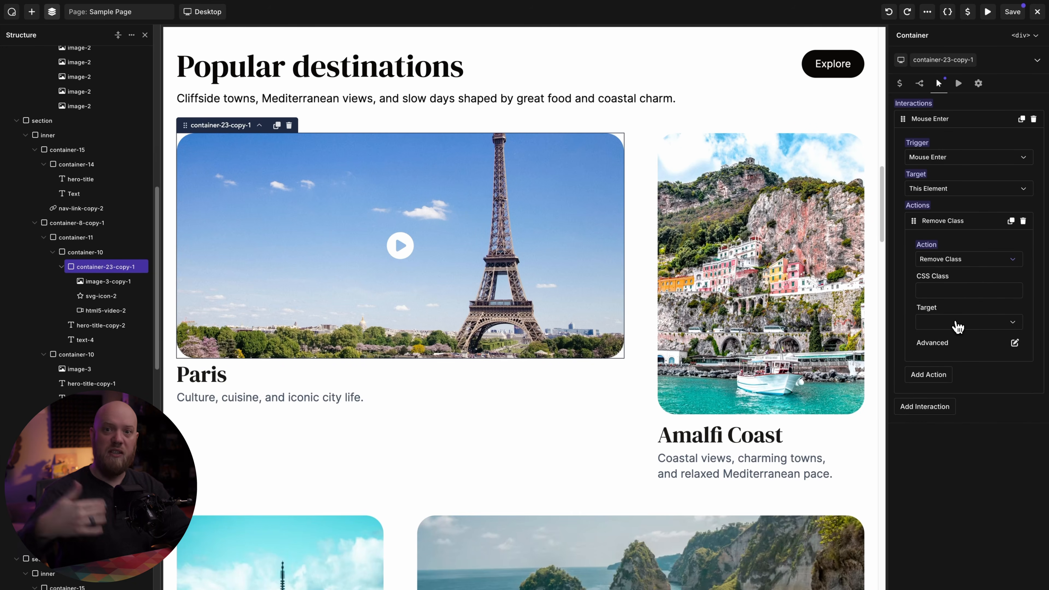
left_click(948, 291)
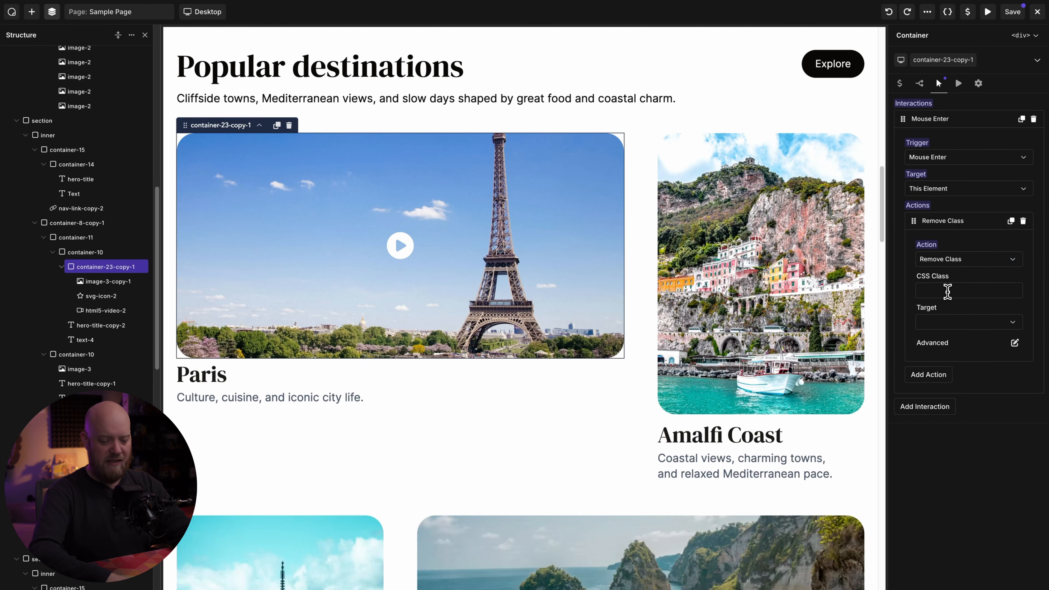
type(".video--hid")
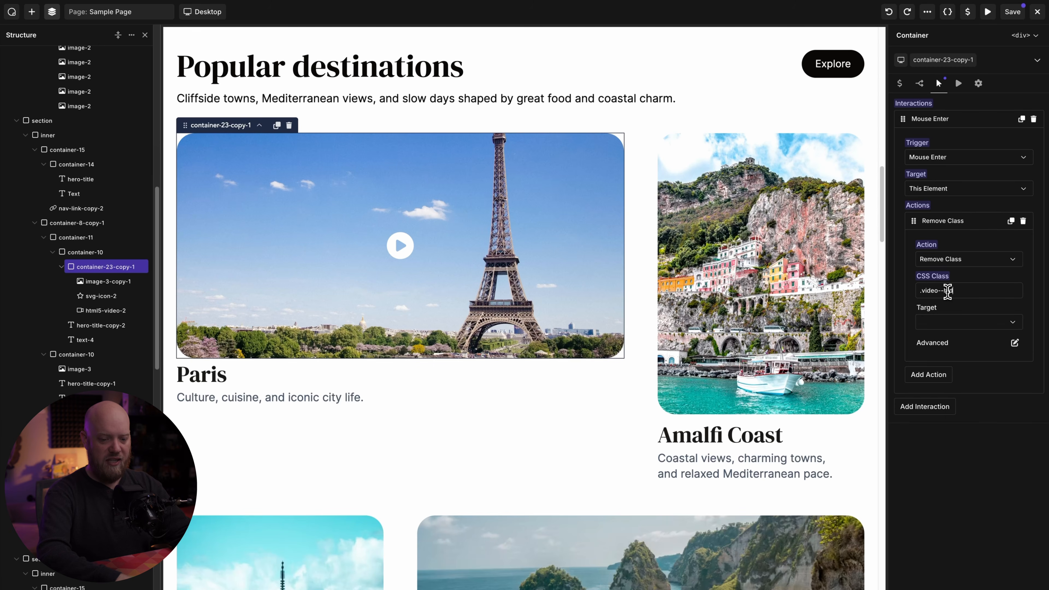
type("den")
left_click(959, 322)
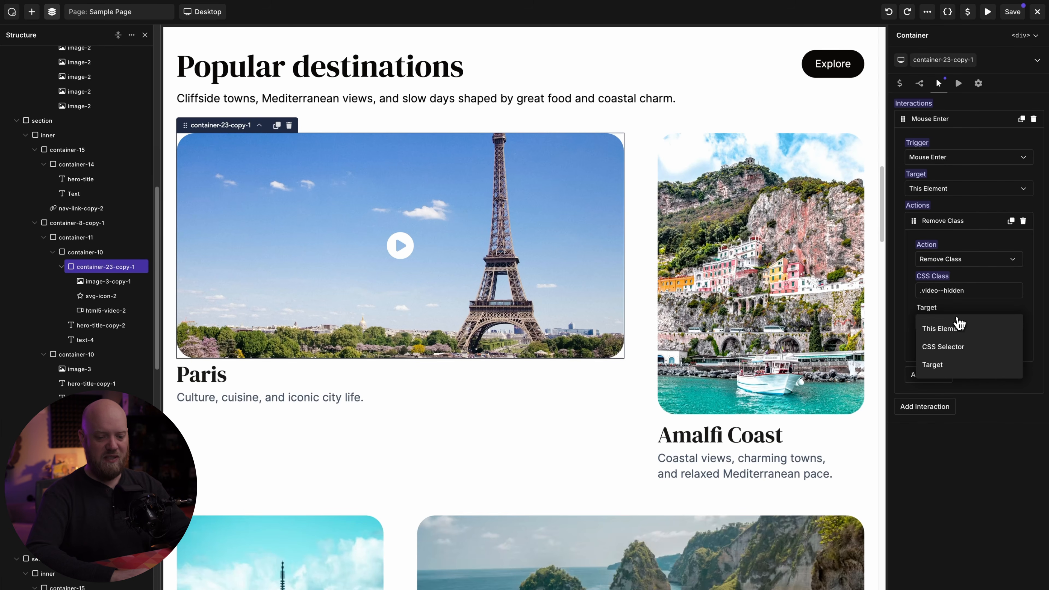
left_click(952, 348)
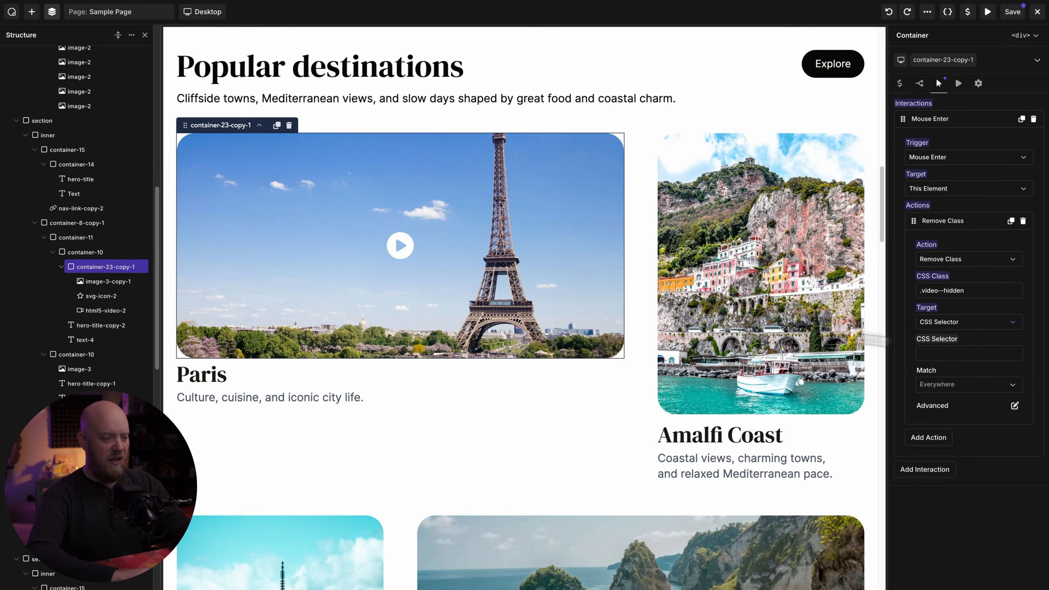
Copy the video's class name and enter .html5-video-2 as the CSS selector of the container's Remove Class action
left_click(104, 311)
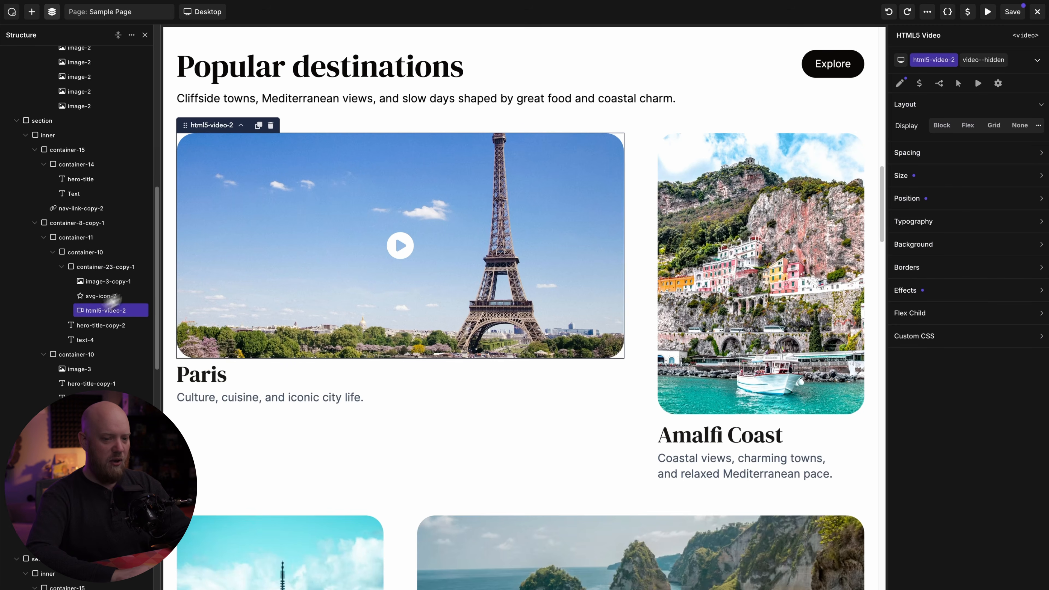
left_click(955, 64)
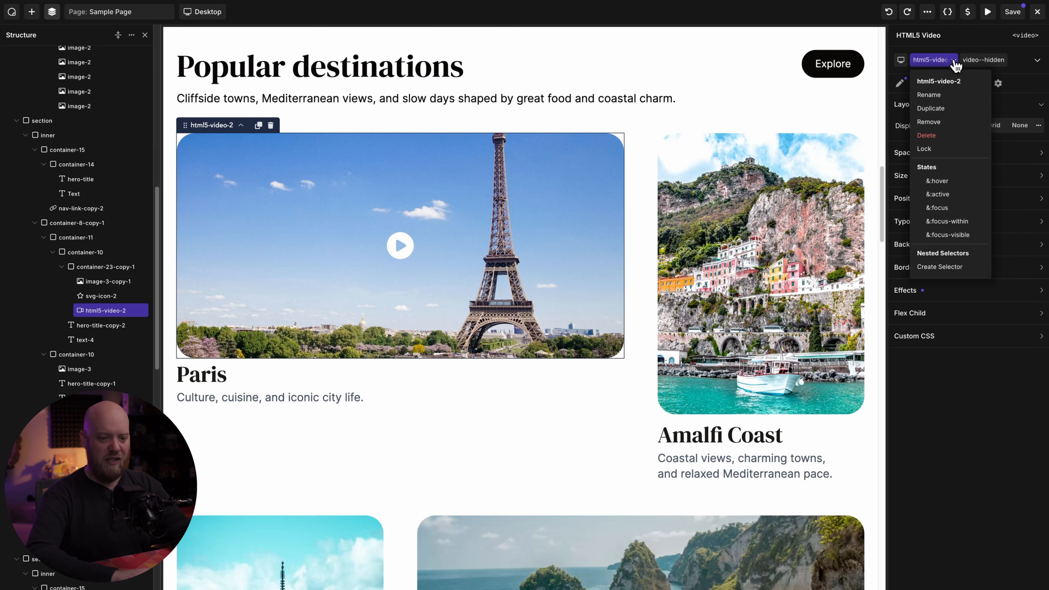
left_click(946, 100)
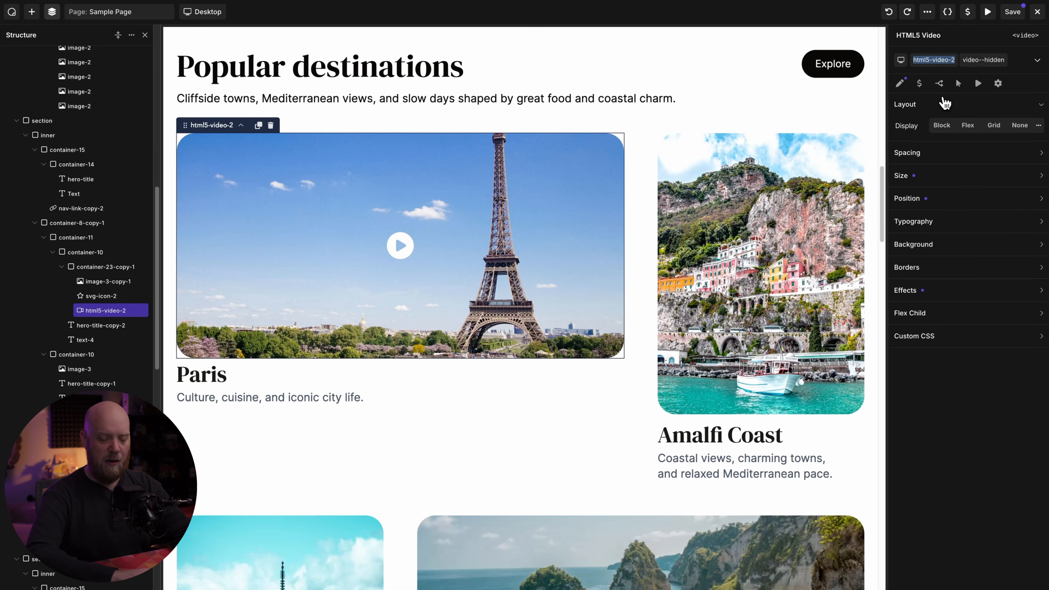
left_click(102, 267)
left_click(969, 121)
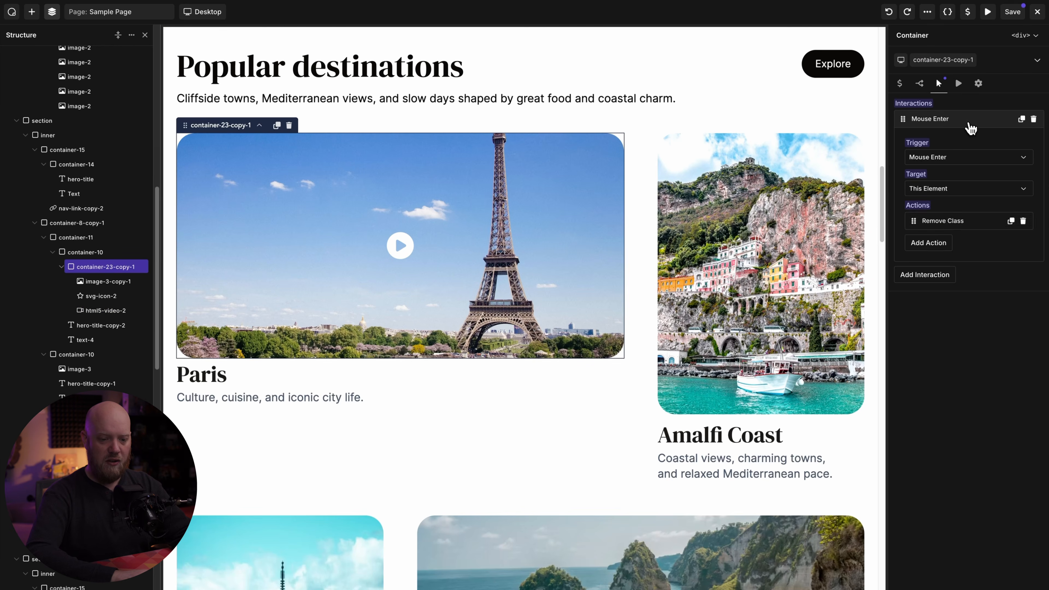
left_click(963, 223)
left_click(947, 353)
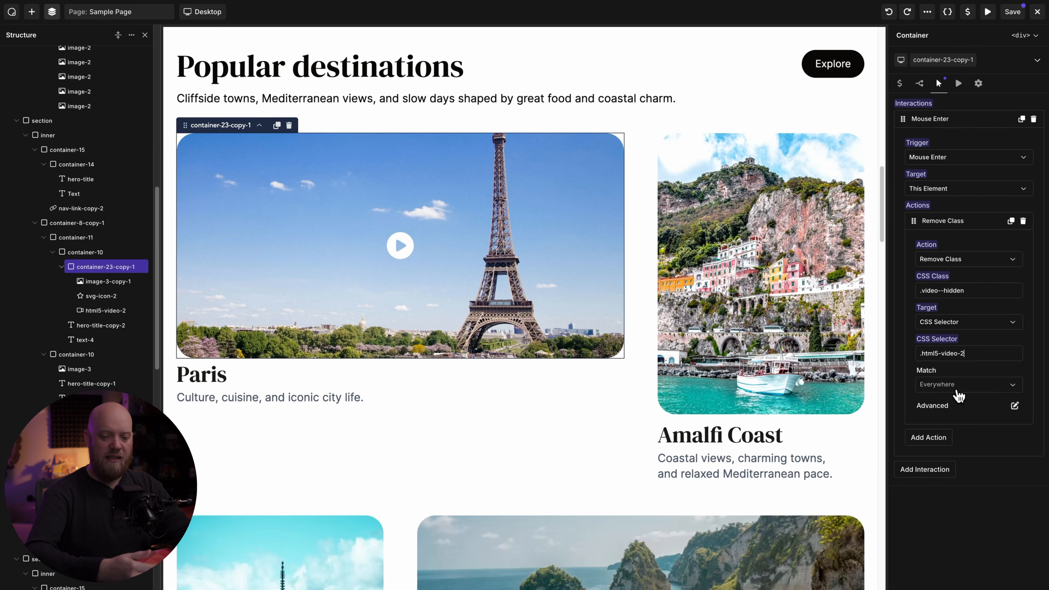
Set the action's match to Only Children Of This Element and test the Mouse Enter interaction on the Paris card
left_click(977, 389)
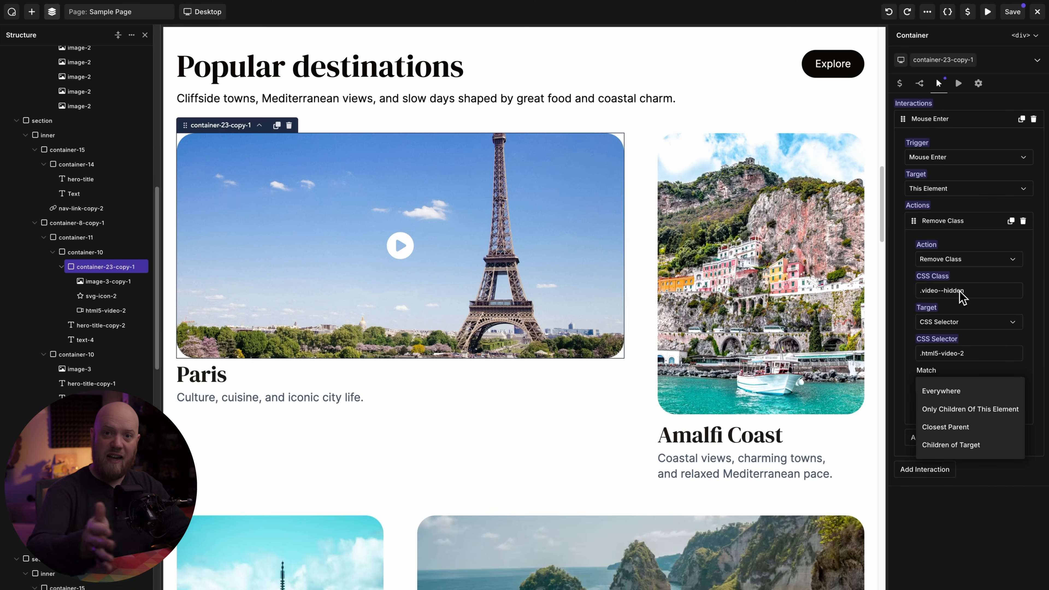
left_click(969, 411)
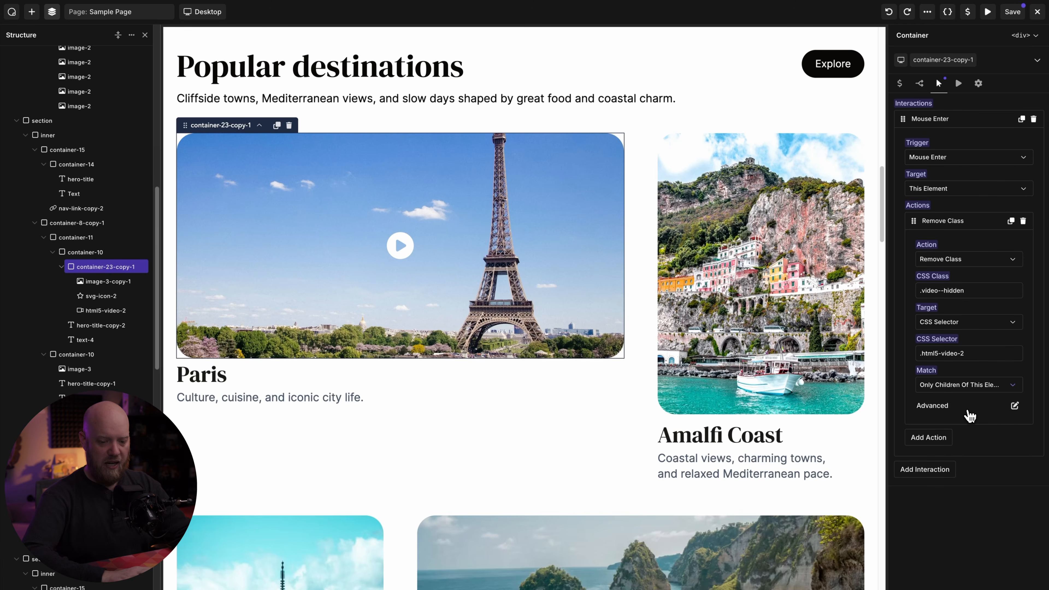
mouse_move(550, 267)
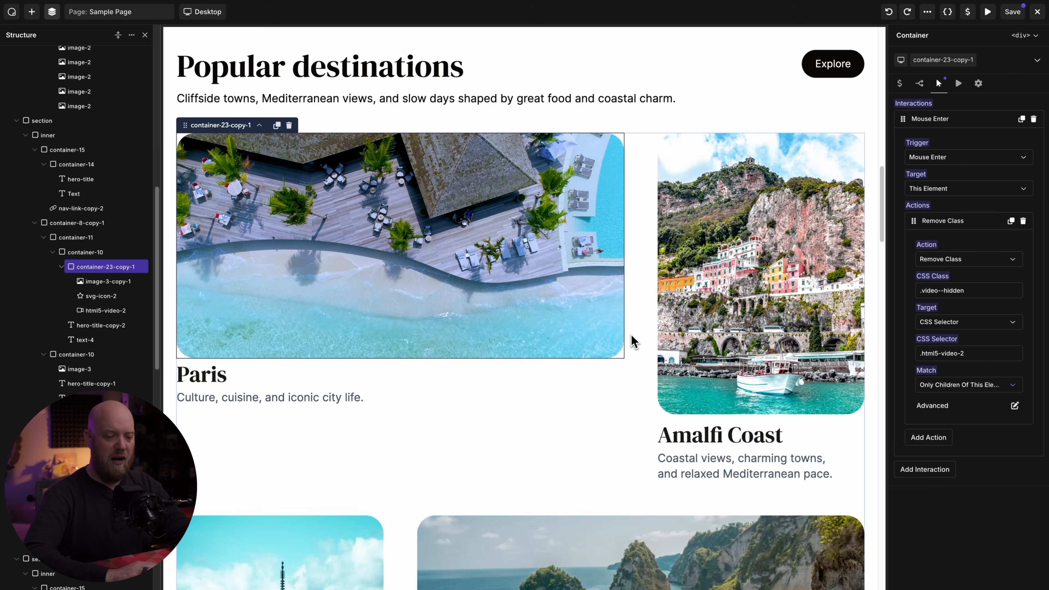
left_click(971, 223)
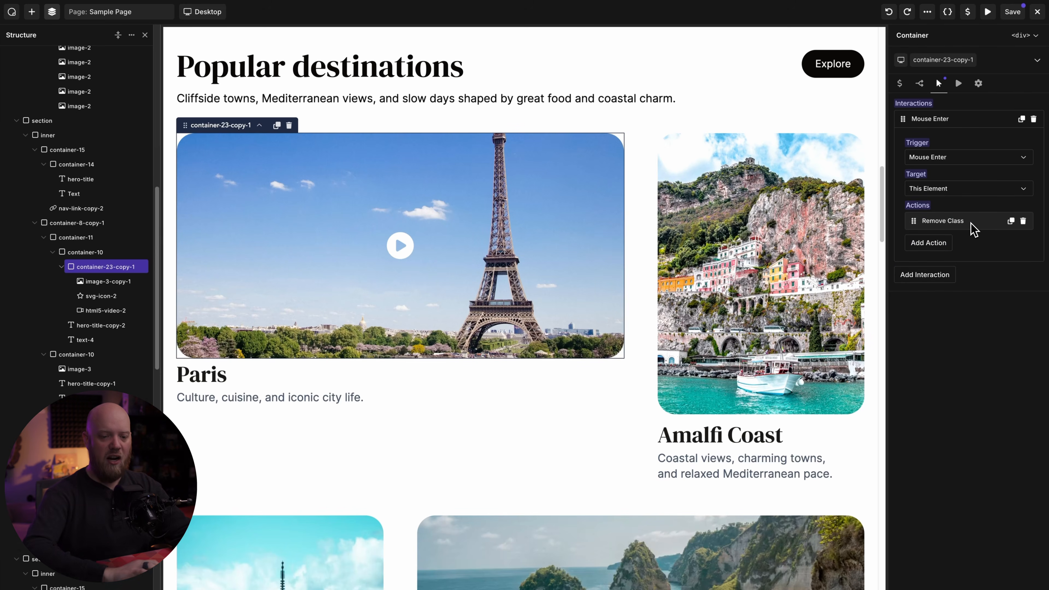
Duplicate the container's Mouse Enter interaction and set the copy's trigger to Mouse Leave
left_click(977, 120)
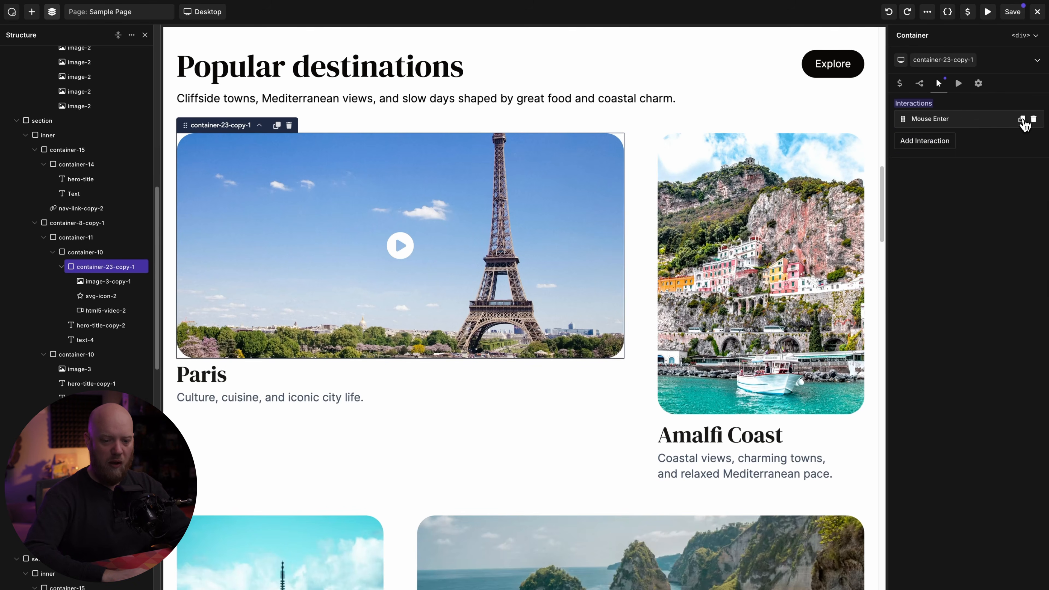
left_click(1022, 120)
left_click(984, 141)
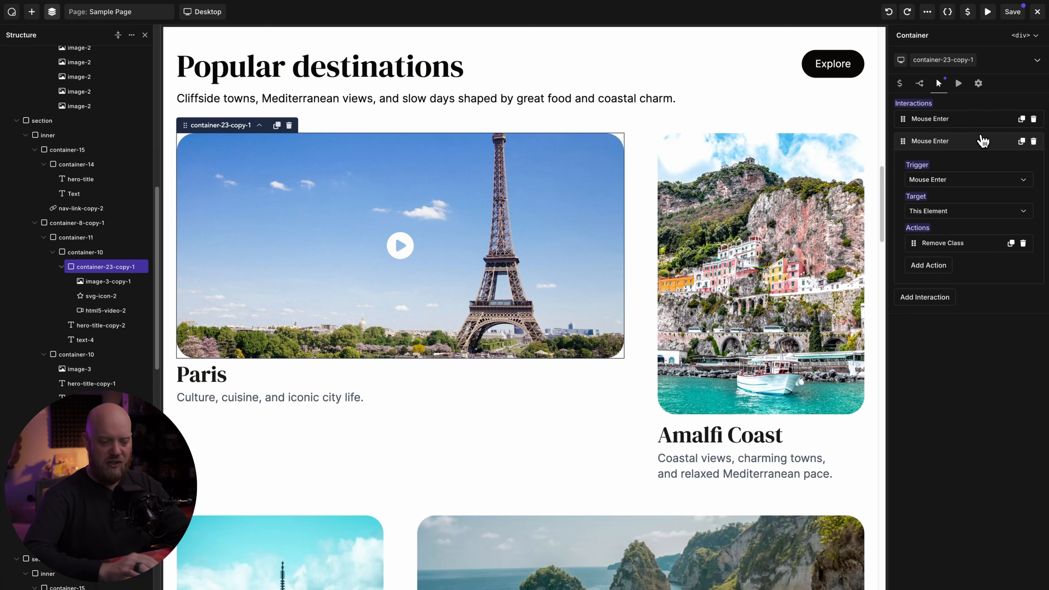
left_click(962, 180)
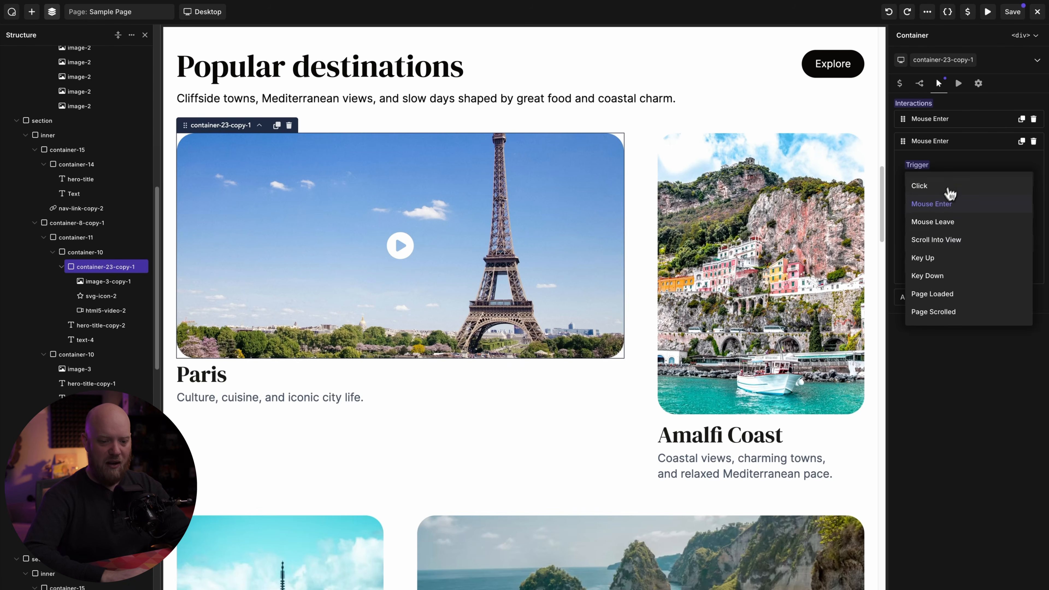
left_click(947, 222)
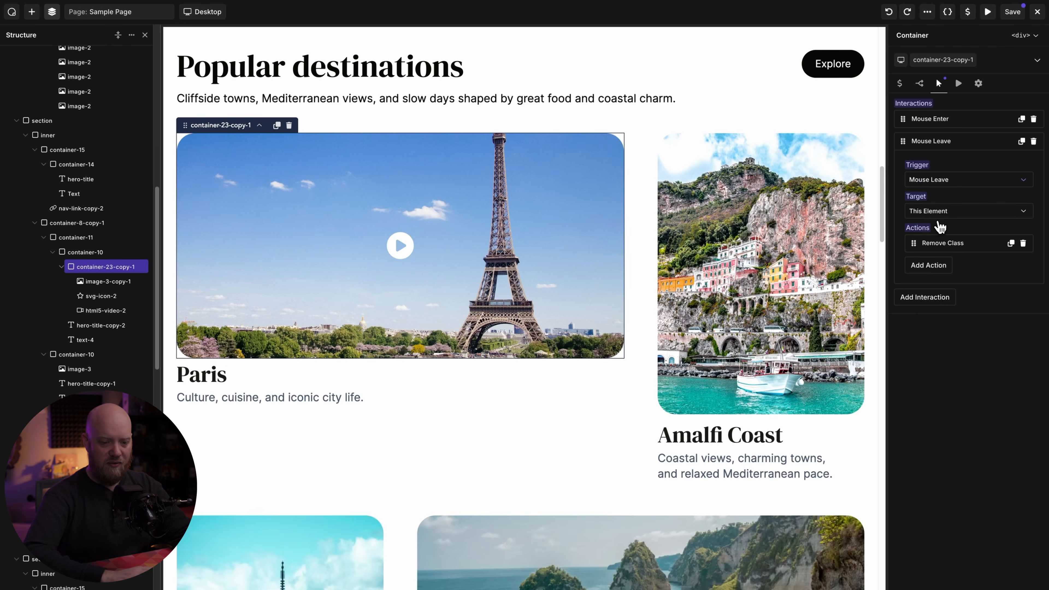
Change the Mouse Leave interaction's Remove Class action to Add Class, keeping its class and target settings
left_click(963, 248)
left_click(969, 282)
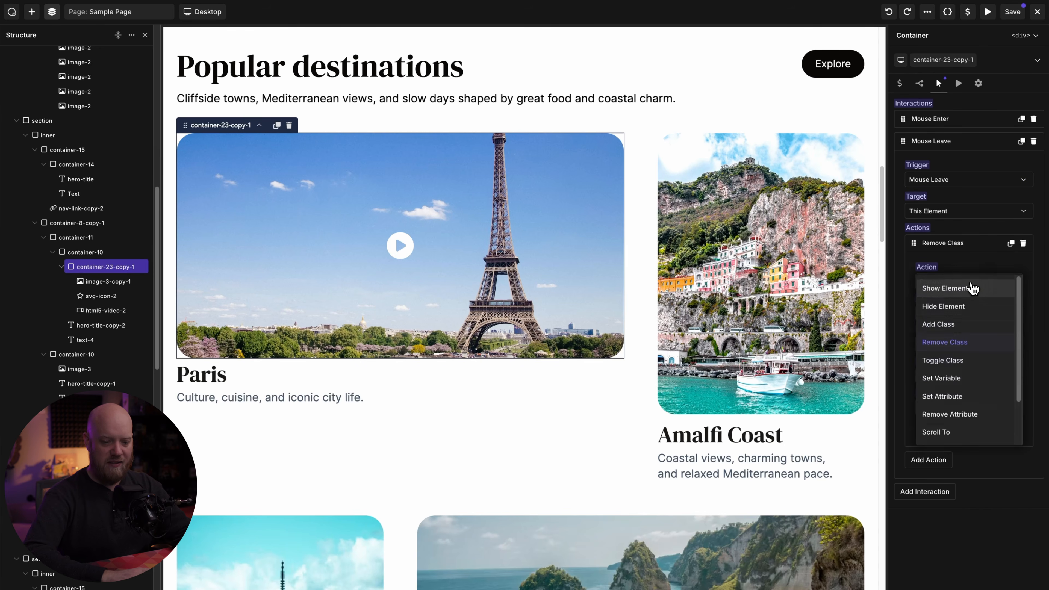
left_click(954, 325)
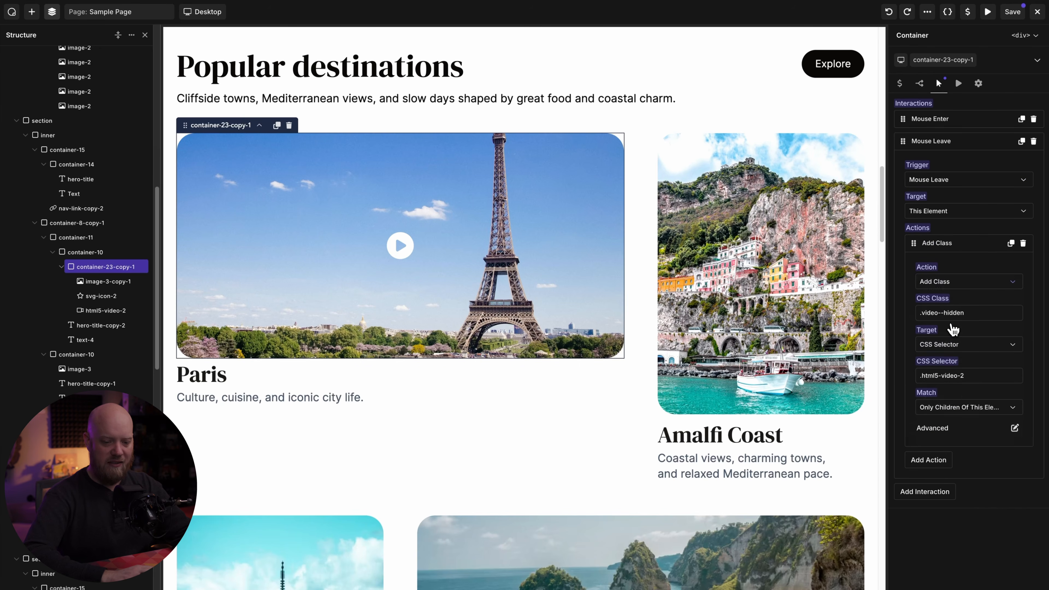
Save the page and test the hover video on the Paris card in the live page
left_click(1013, 11)
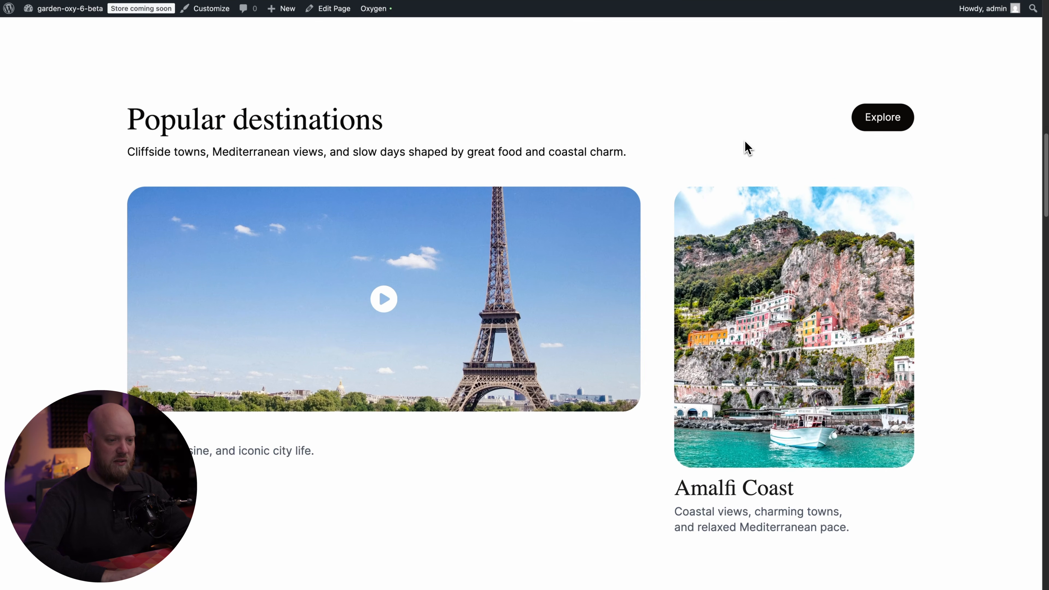
mouse_move(592, 239)
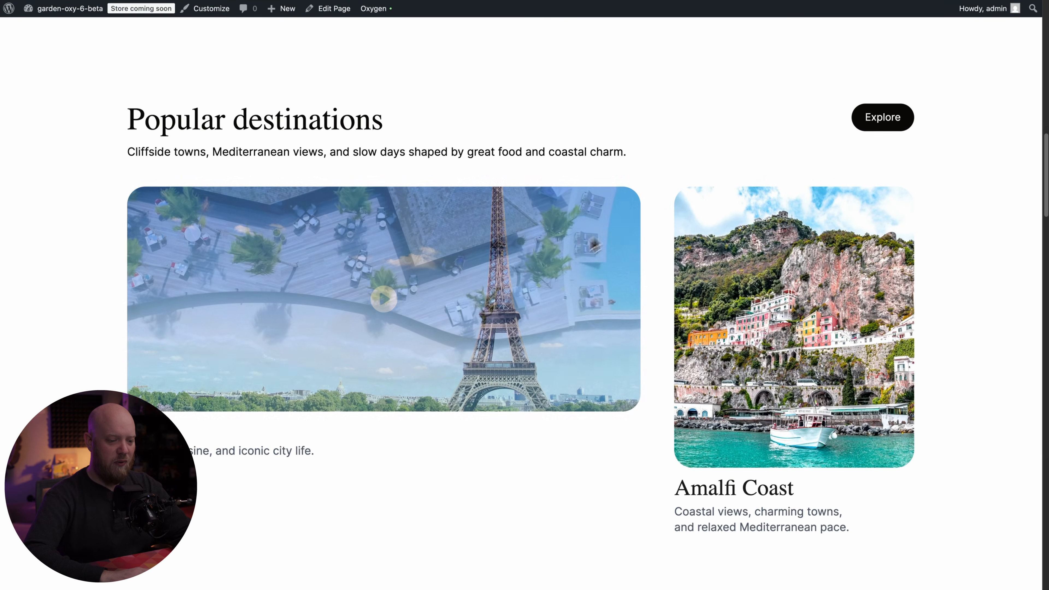